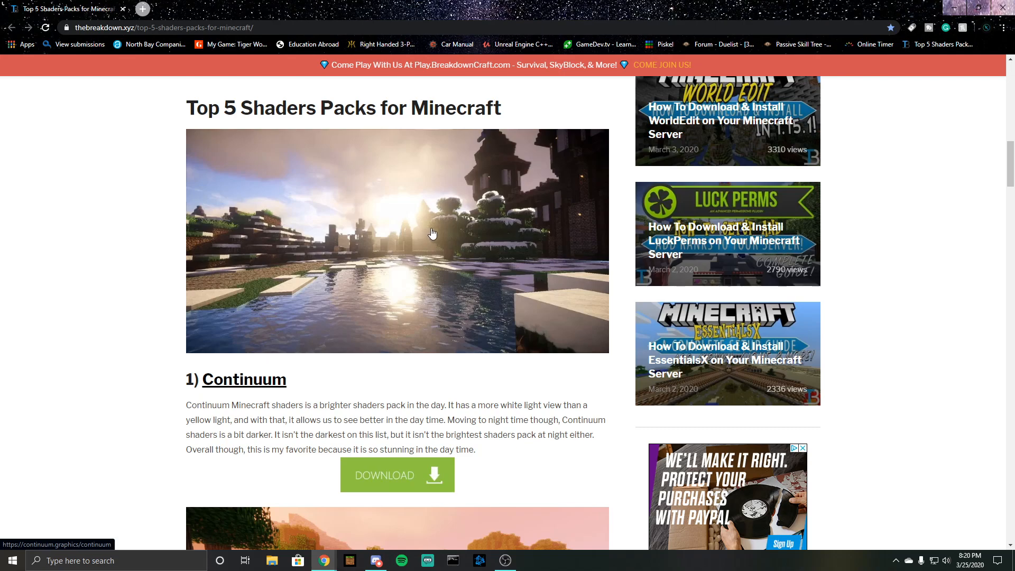
{"action": "scroll", "coordinate": [434, 232], "scroll_direction": "down", "scroll_amount": 1}
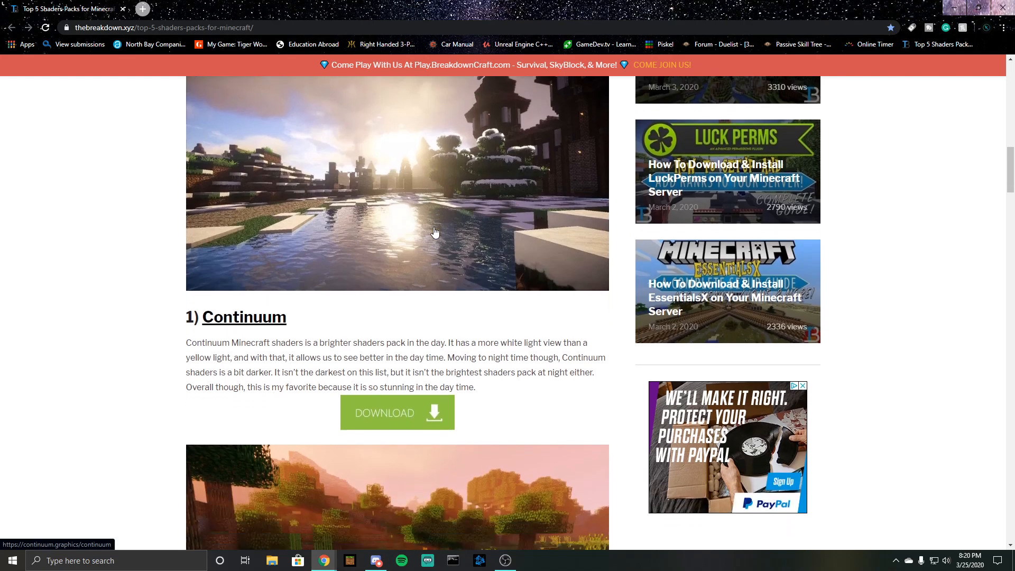
{"action": "scroll", "coordinate": [434, 232], "scroll_direction": "down", "scroll_amount": 3}
{"action": "scroll", "coordinate": [434, 233], "scroll_direction": "down", "scroll_amount": 2}
{"action": "scroll", "coordinate": [434, 233], "scroll_direction": "down", "scroll_amount": 3}
{"action": "scroll", "coordinate": [432, 231], "scroll_direction": "down", "scroll_amount": 3}
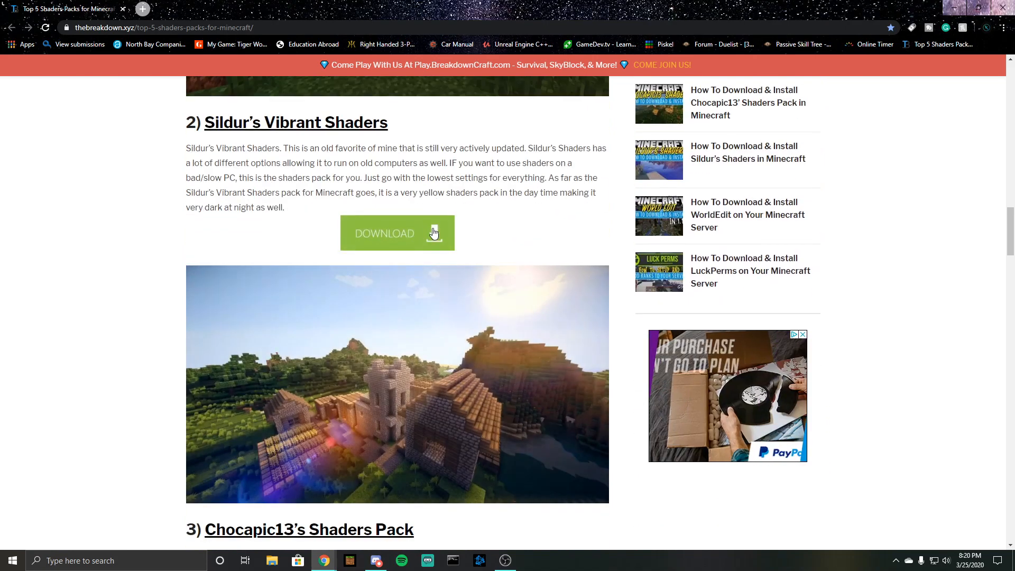
{"action": "scroll", "coordinate": [475, 246], "scroll_direction": "up", "scroll_amount": 3}
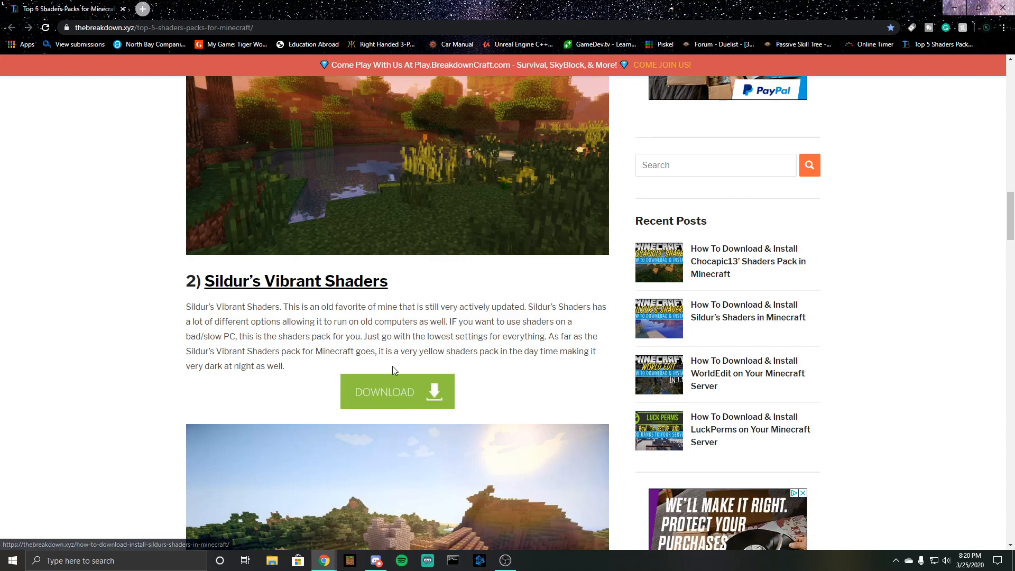
- Reach Sildur's official downloads page through the Vibrant Shaders install guide article
{"action": "left_click", "coordinate": [397, 392]}
{"action": "scroll", "coordinate": [464, 317], "scroll_direction": "down", "scroll_amount": 5}
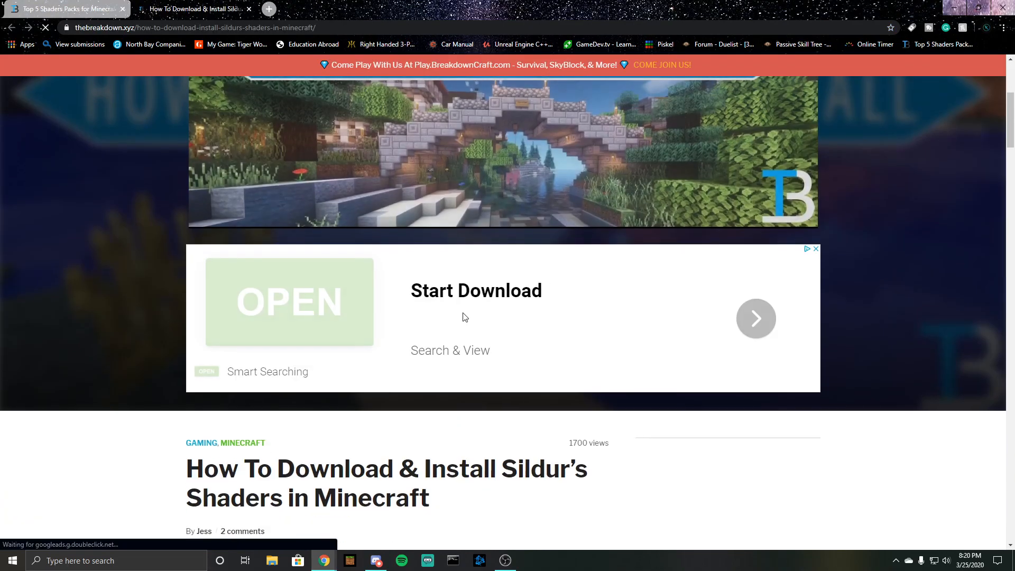
{"action": "scroll", "coordinate": [464, 317], "scroll_direction": "down", "scroll_amount": 3}
{"action": "scroll", "coordinate": [459, 306], "scroll_direction": "down", "scroll_amount": 2}
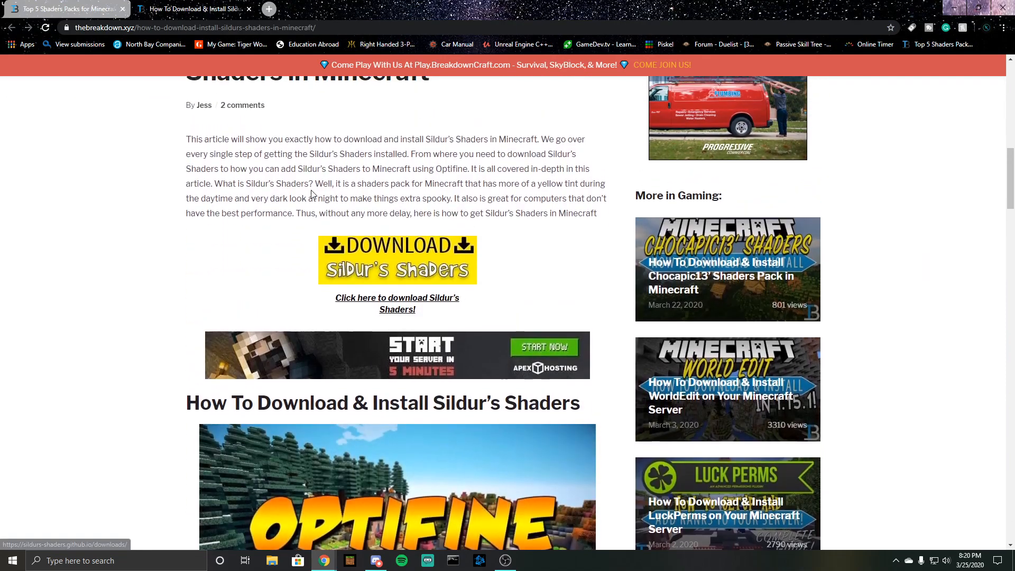
{"action": "scroll", "coordinate": [312, 194], "scroll_direction": "up", "scroll_amount": 1}
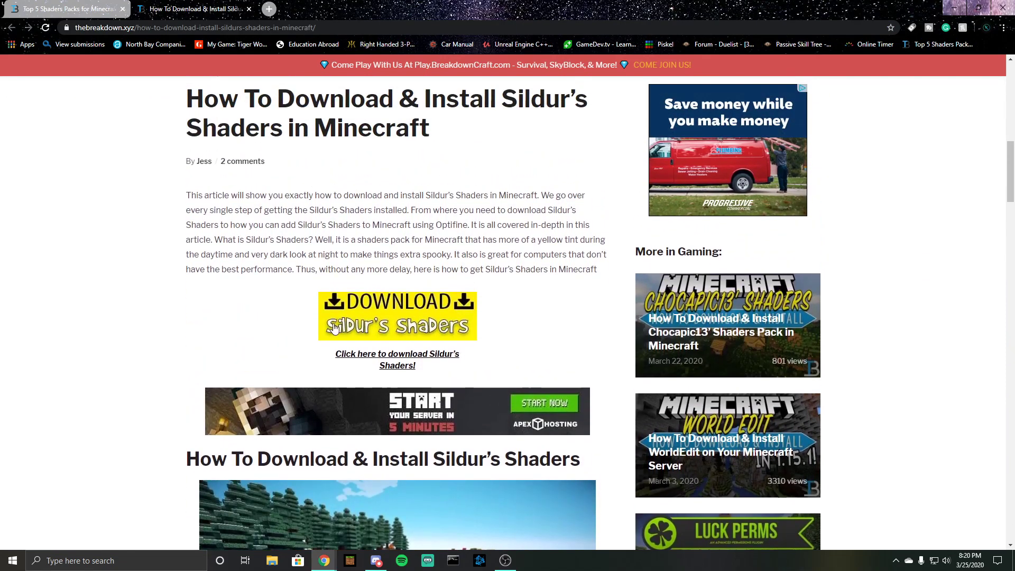
{"action": "left_click", "coordinate": [367, 344]}
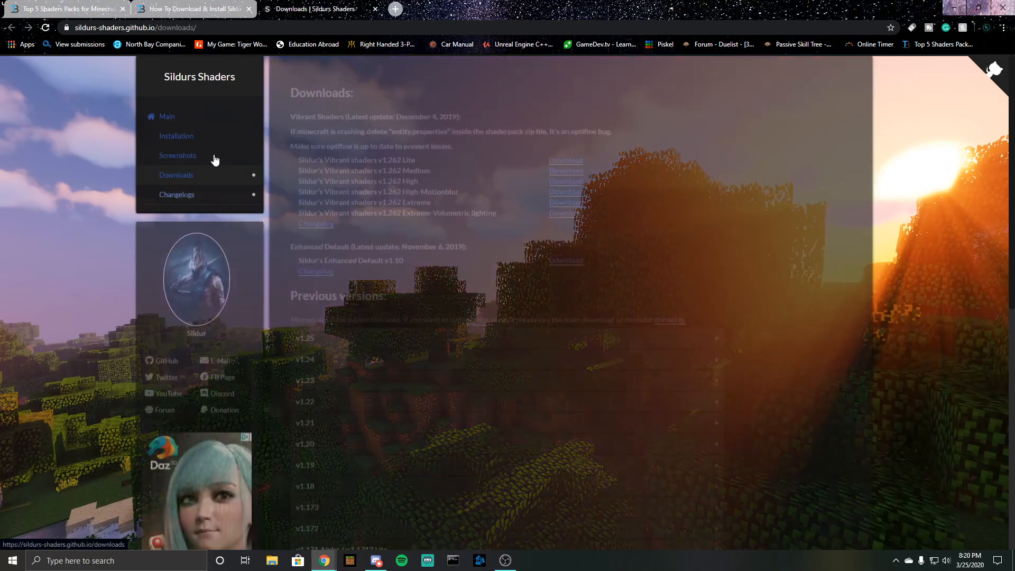
{"action": "scroll", "coordinate": [398, 244], "scroll_direction": "down", "scroll_amount": 1}
- Download the v1.25 Medium zip from MediaFire past the adfoc ad, then minimize Chrome
{"action": "left_click", "coordinate": [339, 243]}
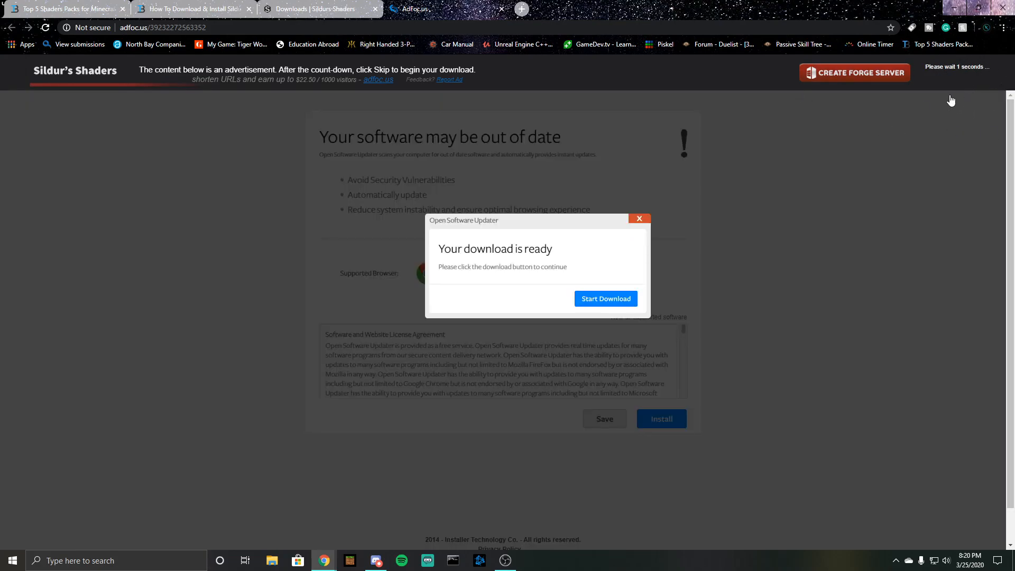
{"action": "left_click", "coordinate": [953, 74]}
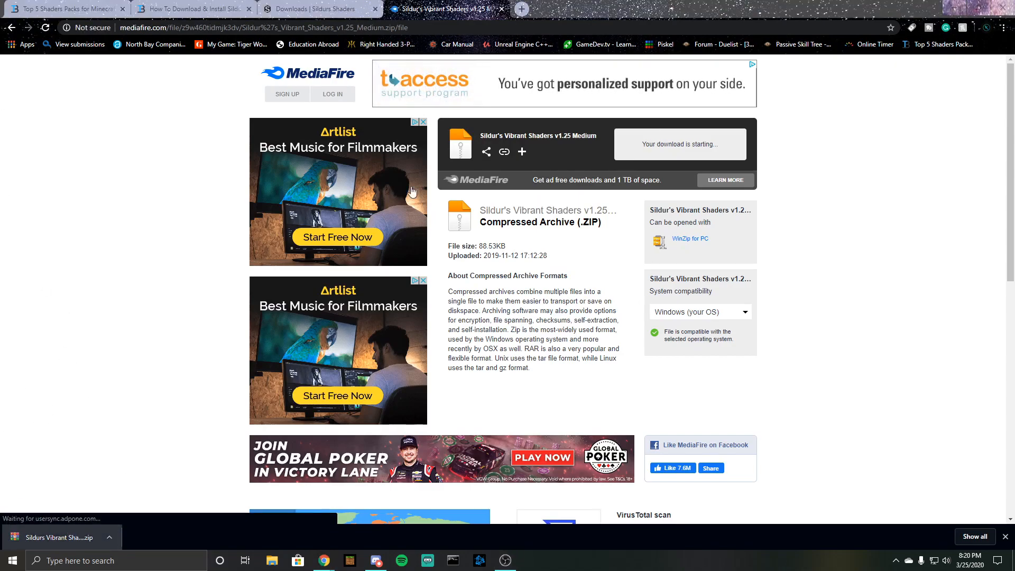
{"action": "left_click", "coordinate": [955, 9]}
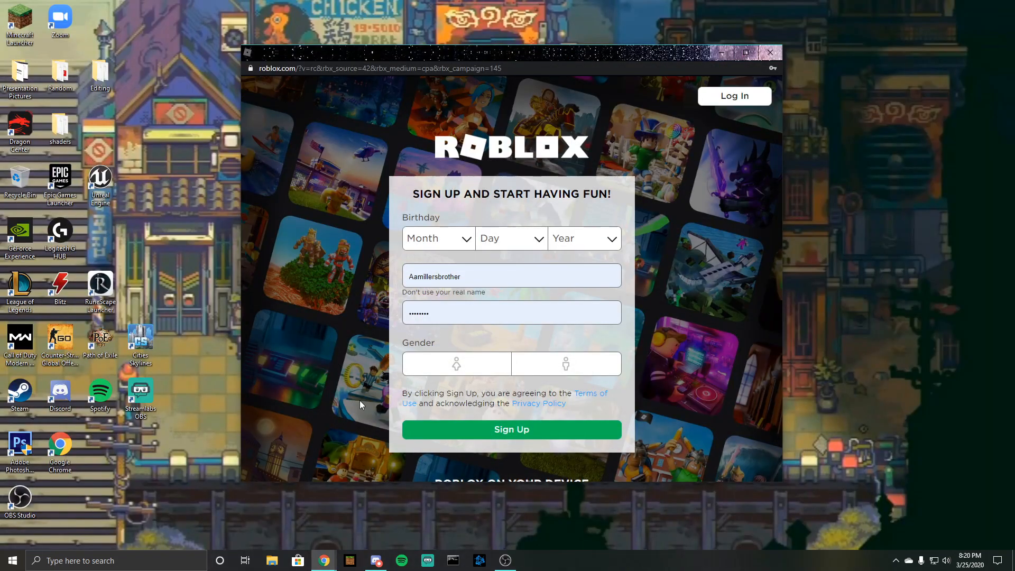
- Dismiss the Roblox pop-up and search %appdata% to land in the Roaming folder
{"action": "left_click", "coordinate": [770, 53]}
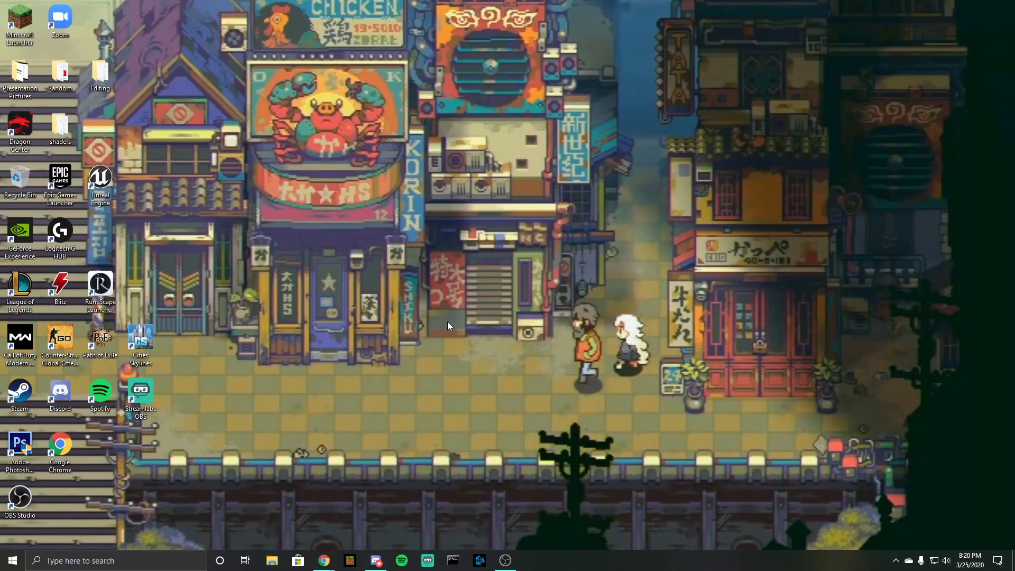
{"action": "left_click", "coordinate": [168, 558]}
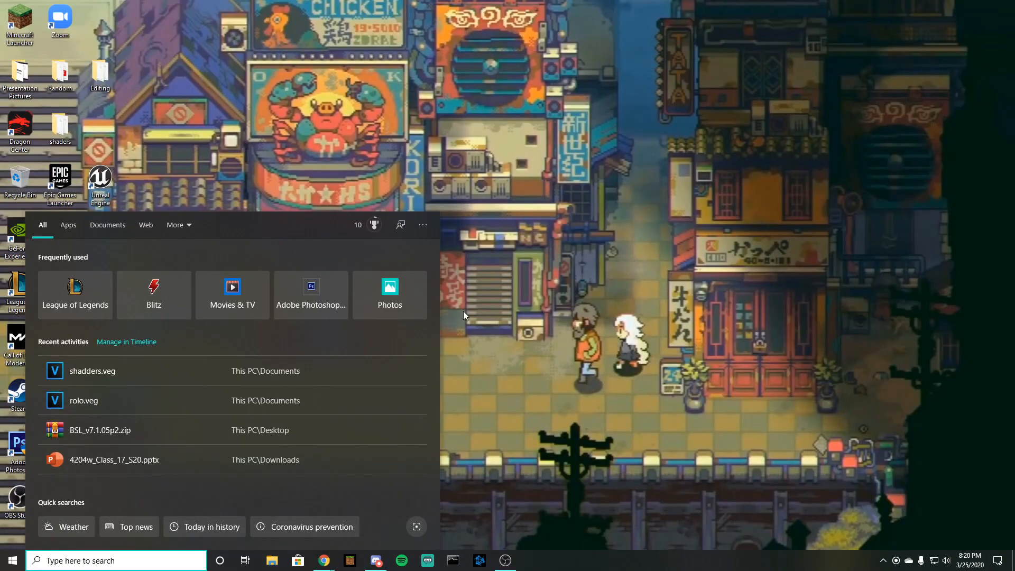
{"action": "type", "text": "%"}
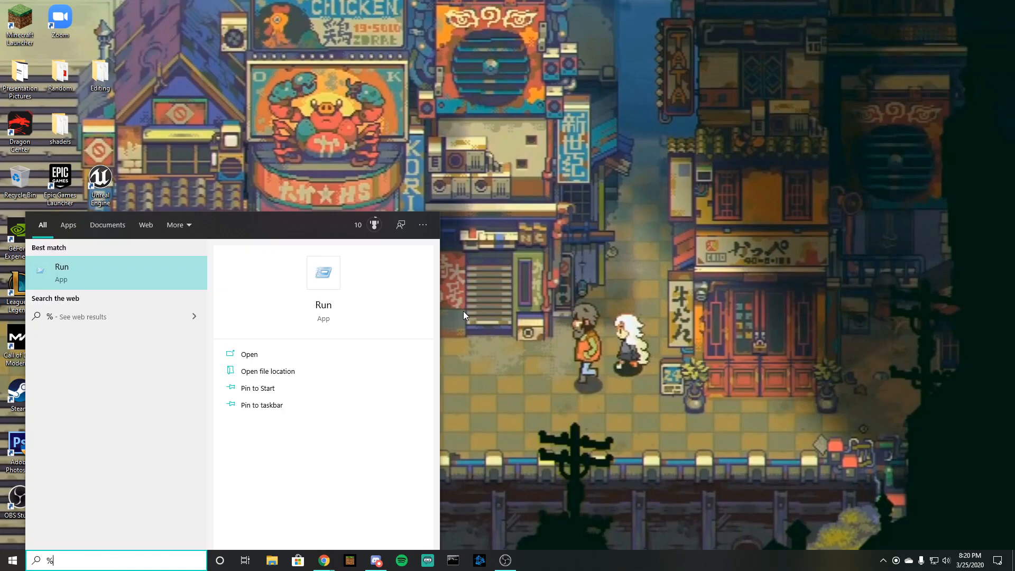
{"action": "type", "text": "appdata%\\"}
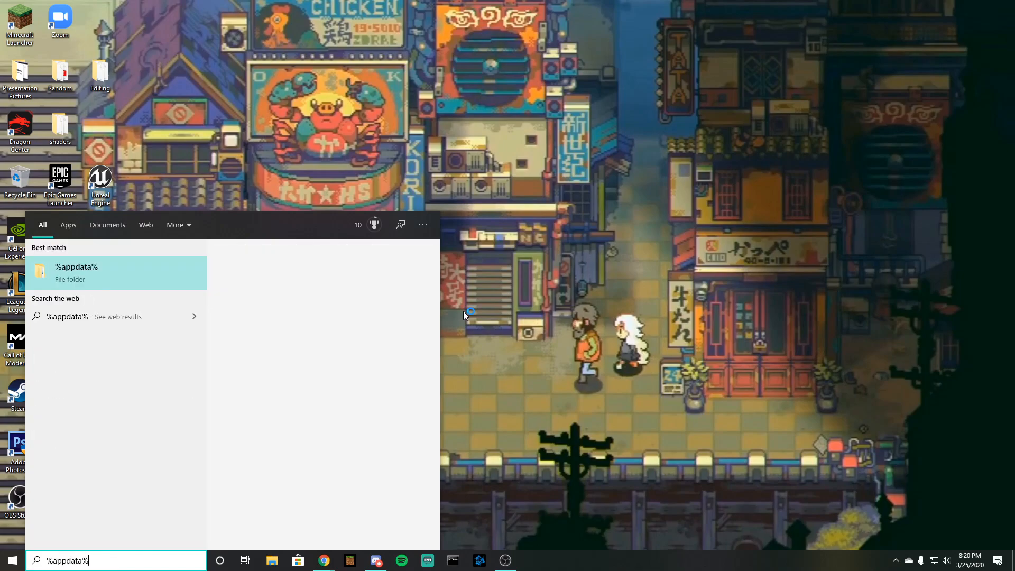
{"action": "key", "text": "Return"}
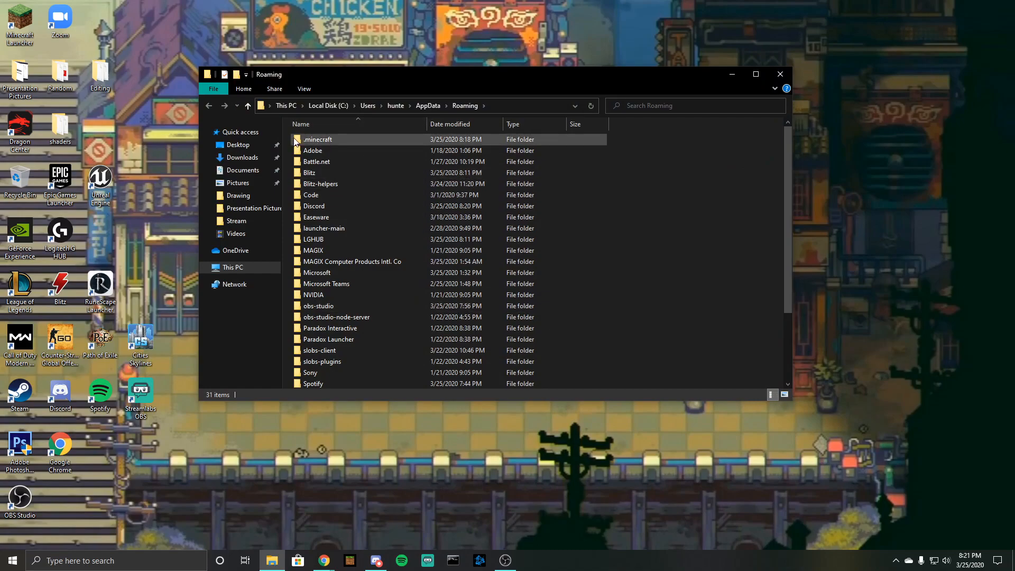
{"action": "mouse_move", "coordinate": [318, 140]}
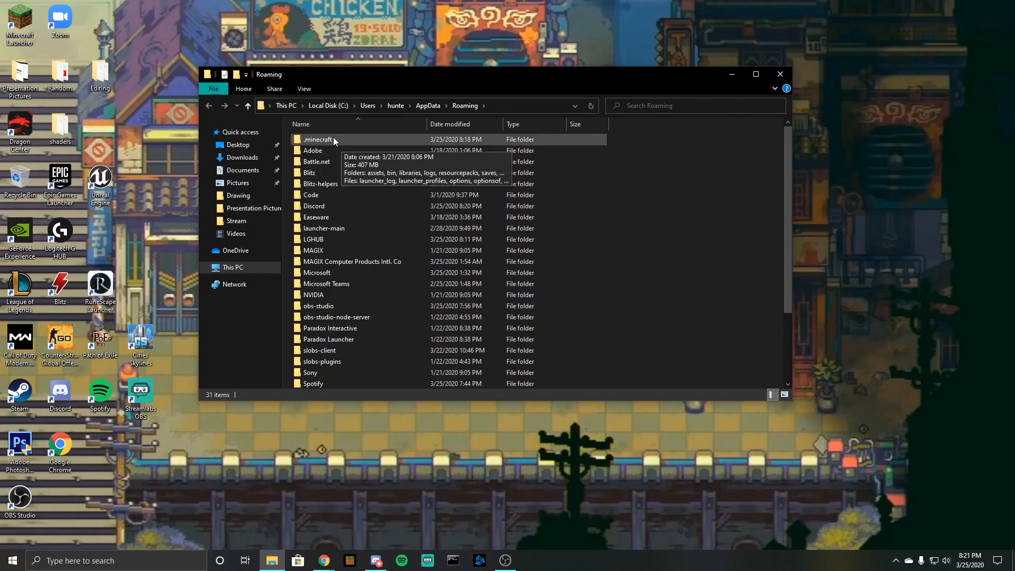
- Move the v1.25 Medium zip from the desktop into .minecraft\shaderpacks and close Explorer
{"action": "double_click", "coordinate": [333, 138]}
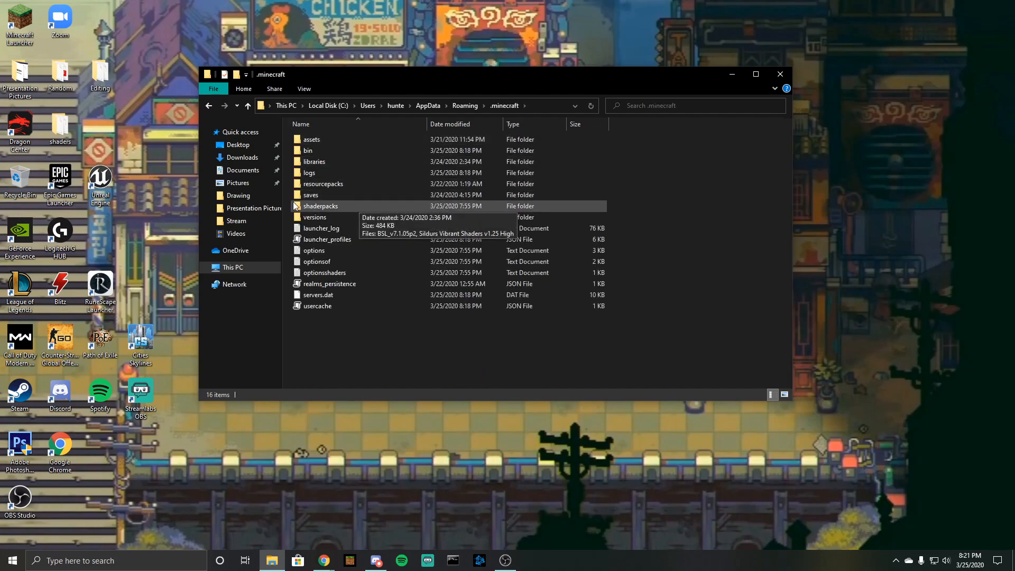
{"action": "mouse_move", "coordinate": [320, 206]}
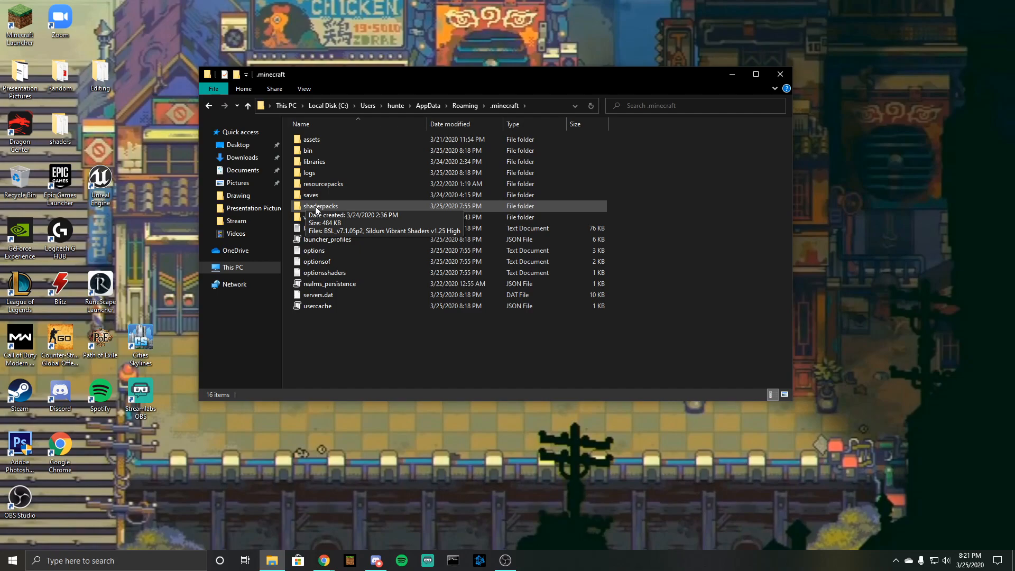
{"action": "double_click", "coordinate": [315, 207]}
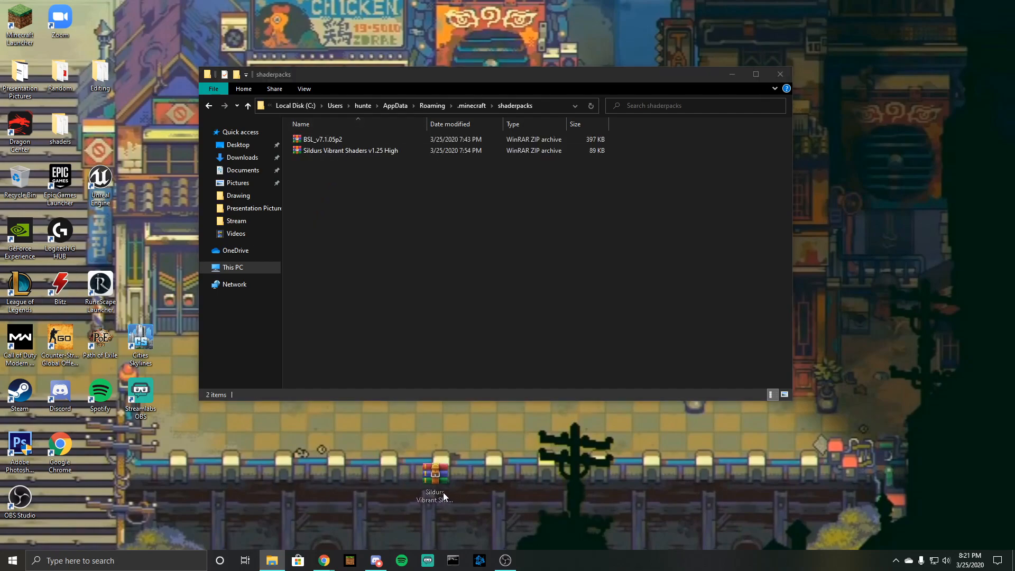
{"action": "left_click_drag", "start_coordinate": [390, 469], "coordinate": [395, 337]}
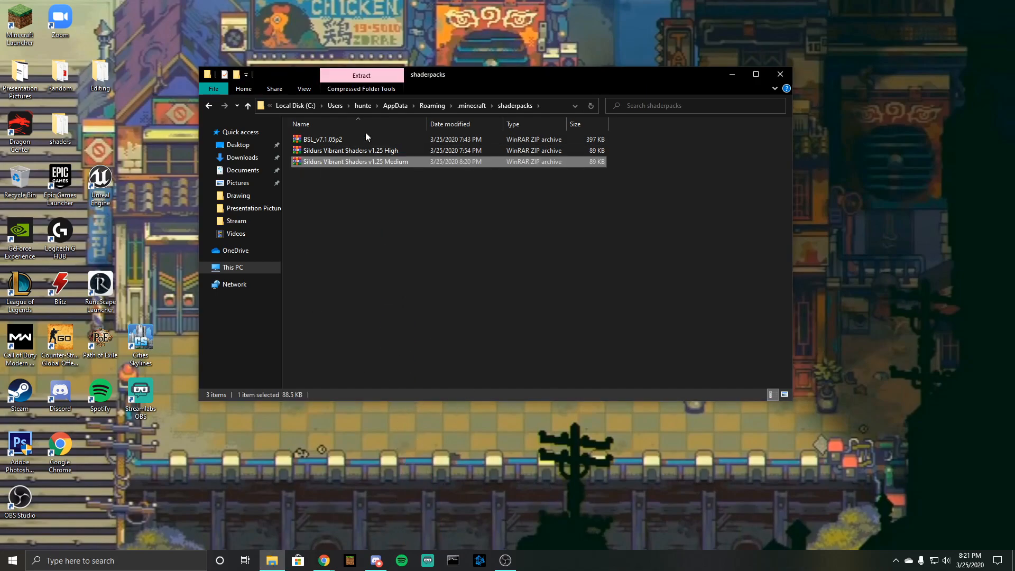
{"action": "left_click", "coordinate": [781, 74]}
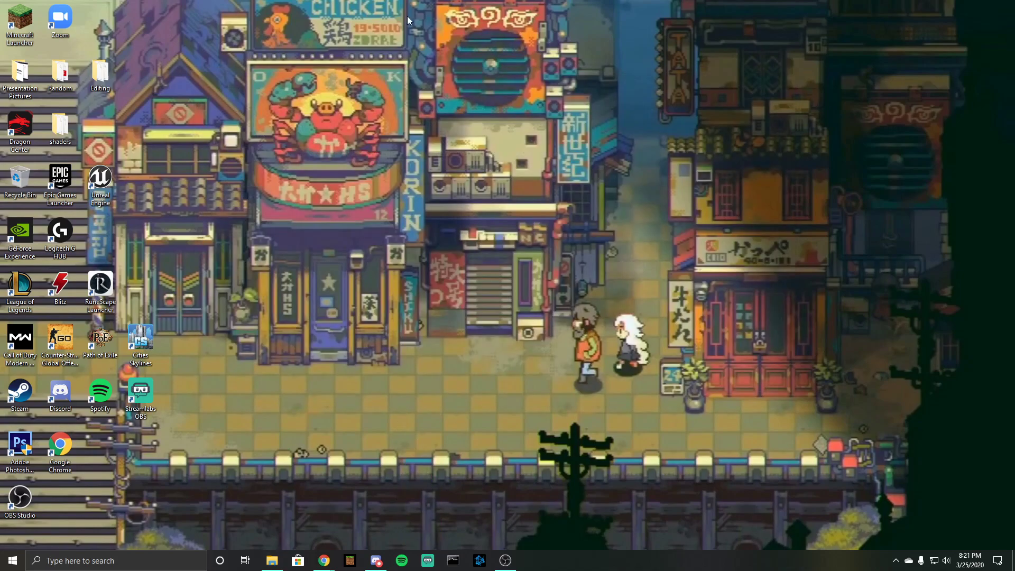
- Launch Minecraft 1.14.4 from the launcher's Installations list using the OptiFine profile
{"action": "double_click", "coordinate": [25, 25]}
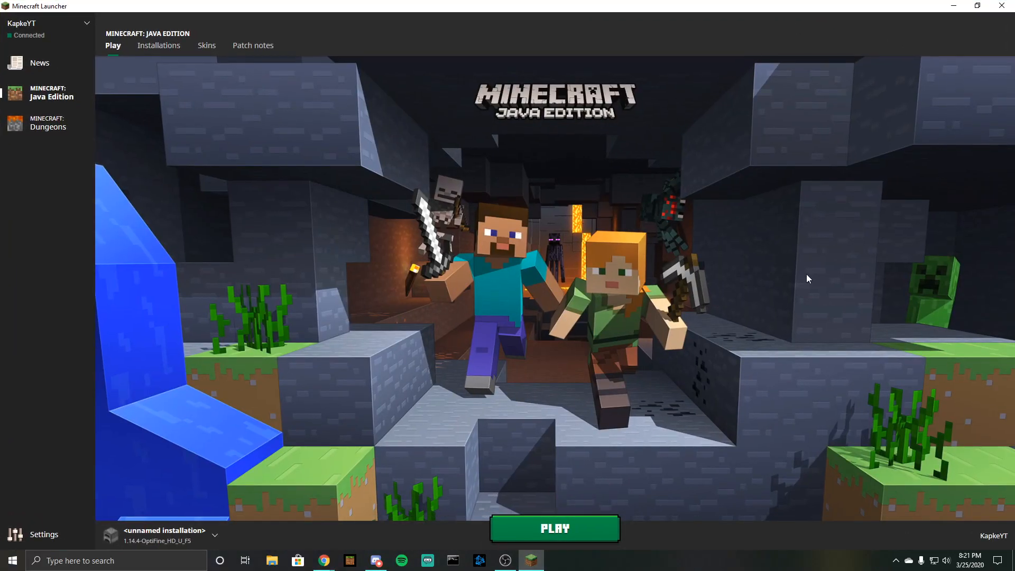
{"action": "left_click", "coordinate": [214, 535]}
{"action": "left_click", "coordinate": [161, 422]}
{"action": "left_click", "coordinate": [162, 47]}
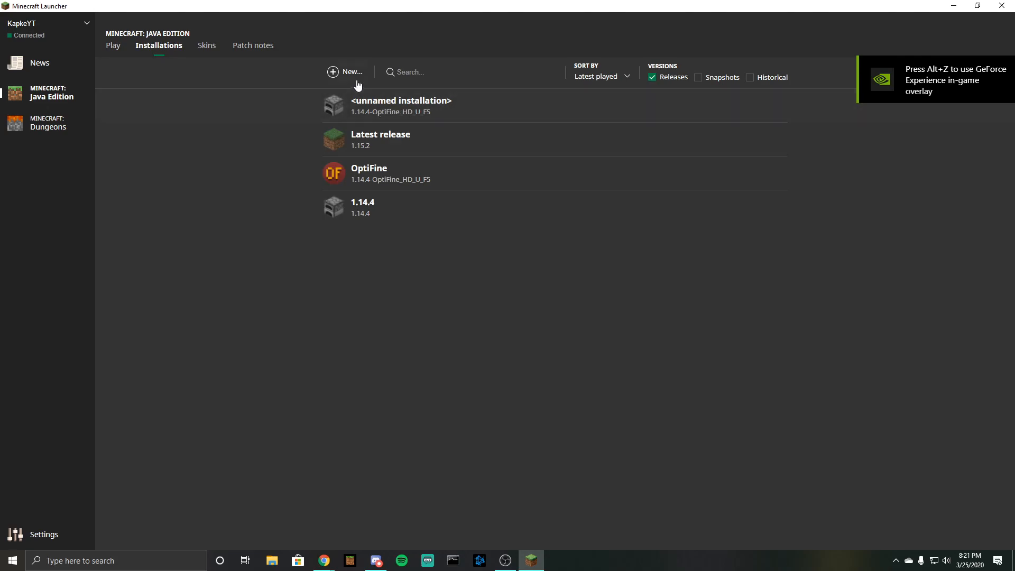
{"action": "mouse_move", "coordinate": [556, 173]}
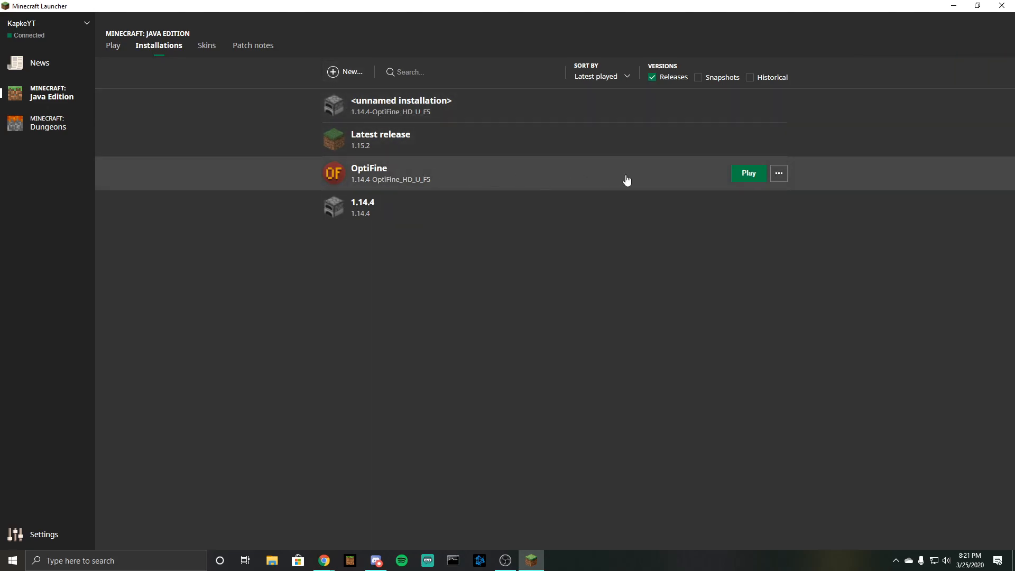
{"action": "left_click", "coordinate": [749, 173]}
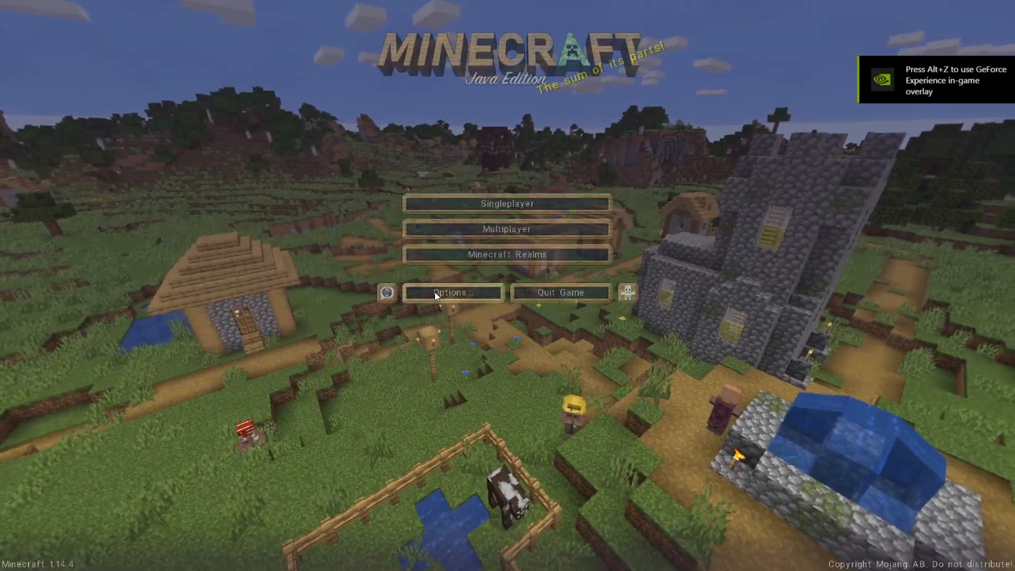
- Select Sildurs Vibrant Shaders v1.25 Medium.zip in Video Settings' Shaders list and return to Multiplayer
{"action": "left_click", "coordinate": [435, 292]}
{"action": "left_click", "coordinate": [385, 178]}
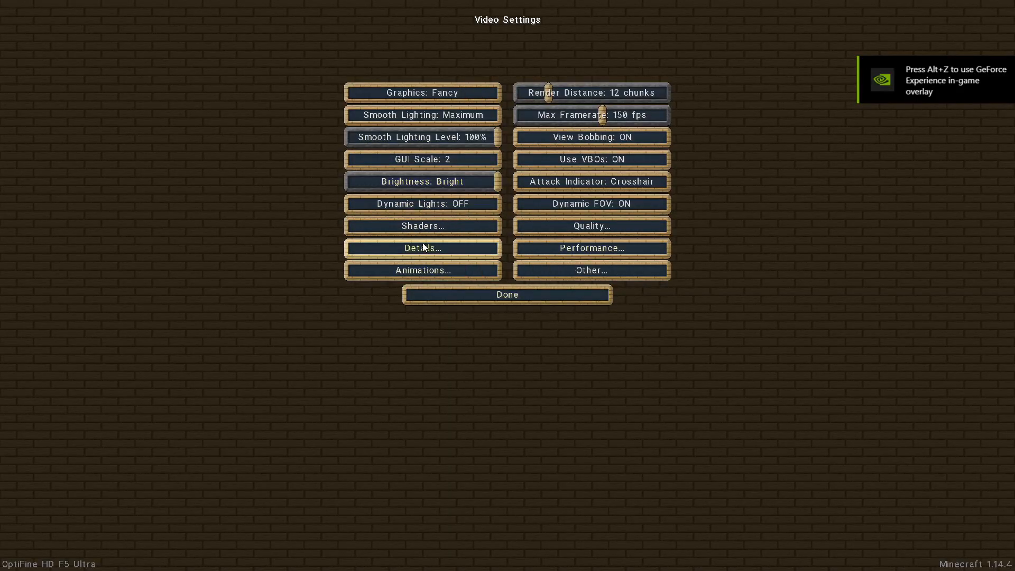
{"action": "left_click", "coordinate": [422, 229]}
{"action": "left_click", "coordinate": [430, 111]}
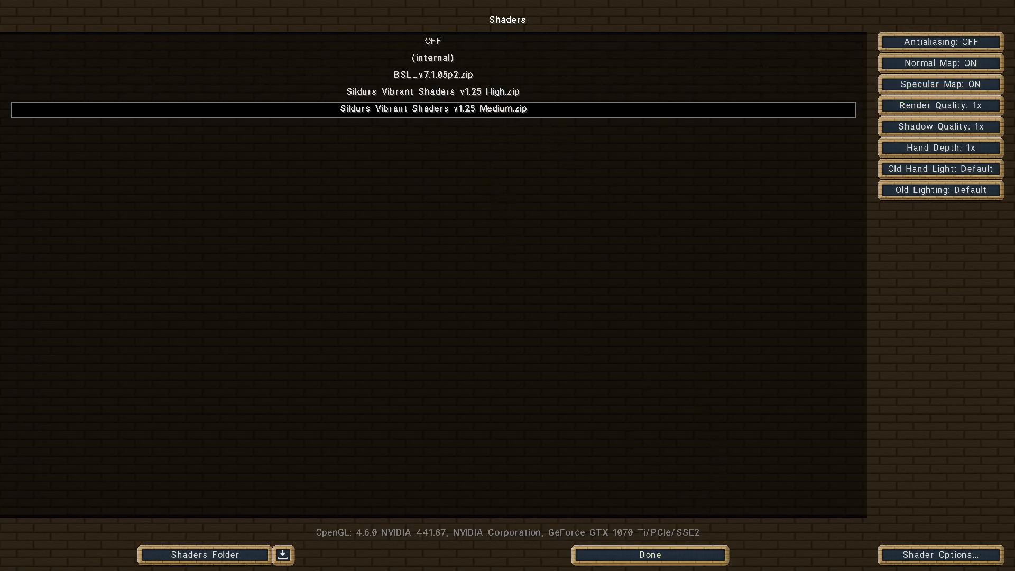
{"action": "left_click", "coordinate": [667, 562]}
{"action": "left_click", "coordinate": [566, 299]}
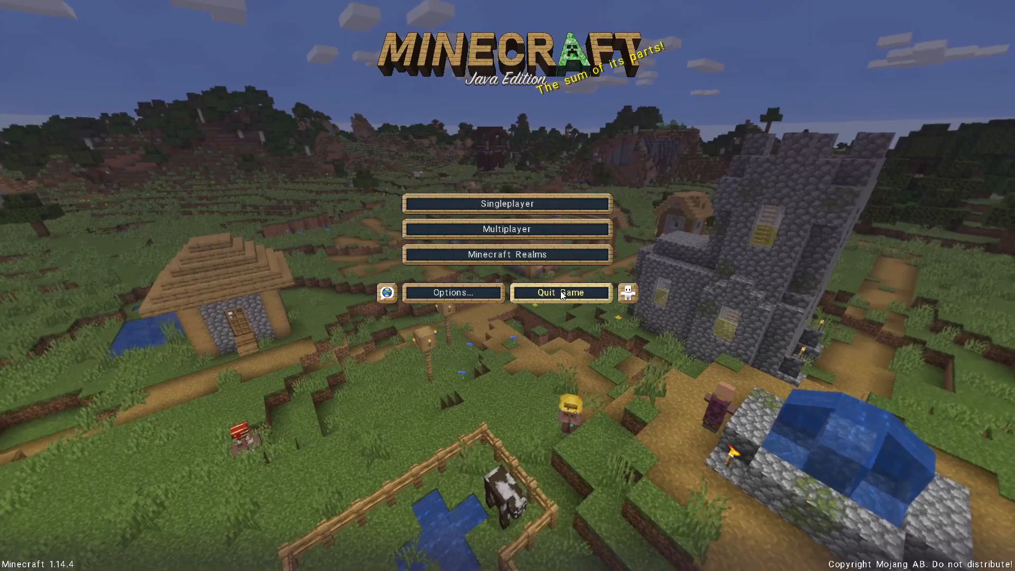
{"action": "left_click", "coordinate": [509, 230]}
- Join the Minecraft Server and view the shaded campus world in third person
{"action": "left_click", "coordinate": [462, 43]}
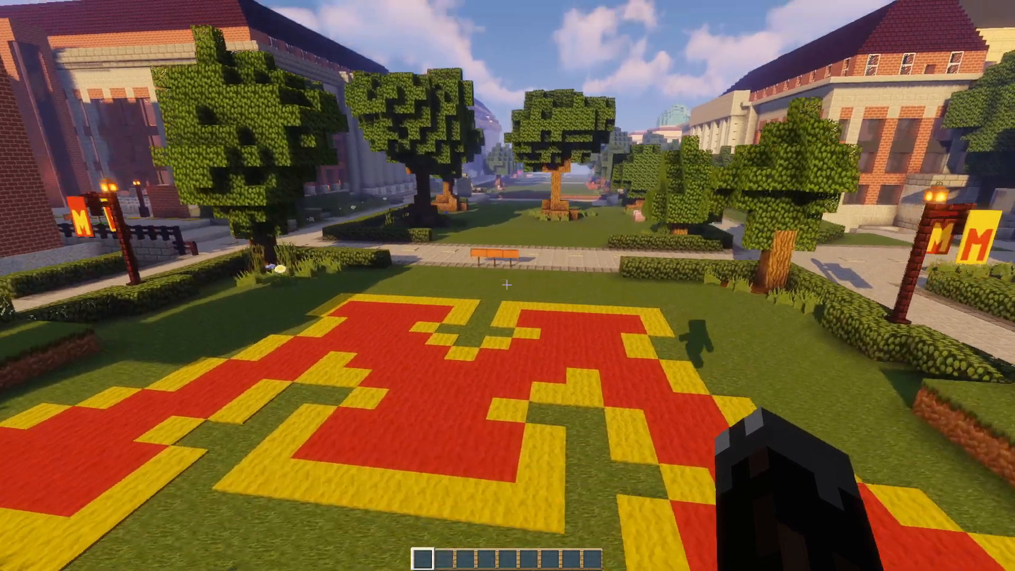
{"action": "key", "text": "F5"}
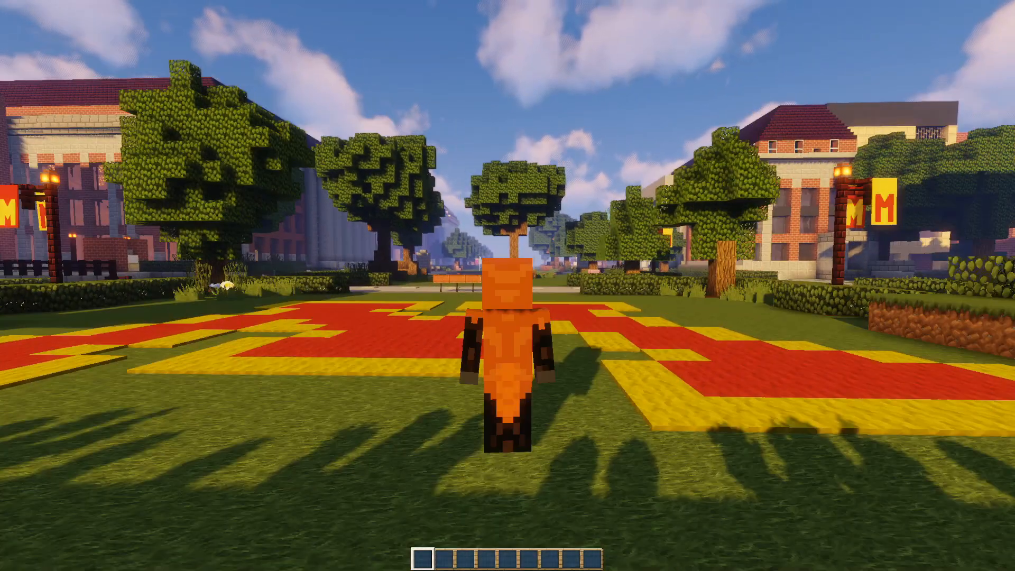